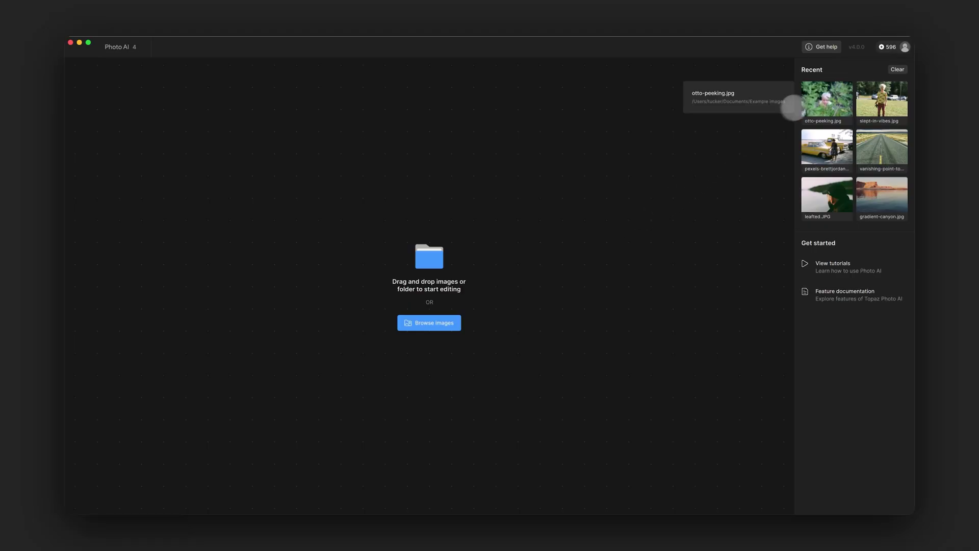
- Open the child portrait otto-peeking.jpg from the Recent list
left_click(811, 100)
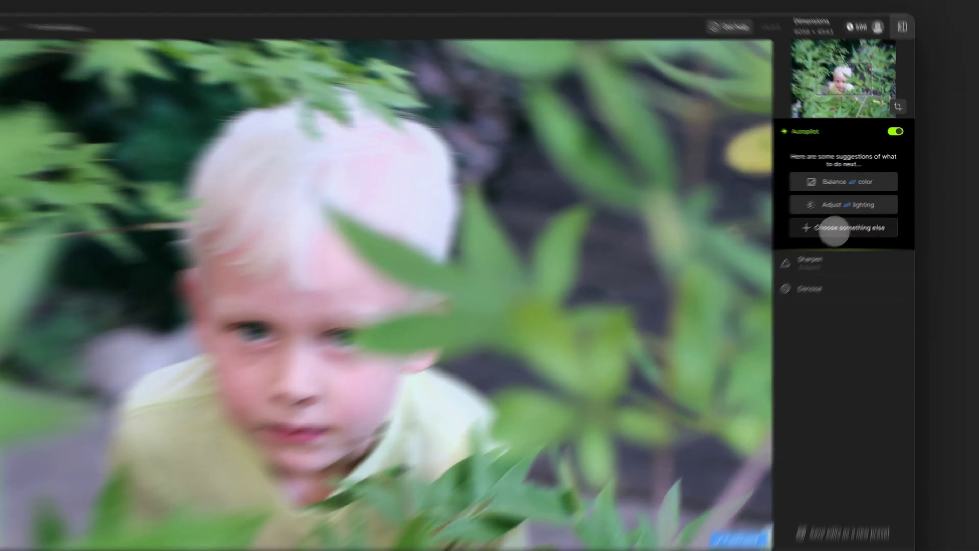
left_click(833, 233)
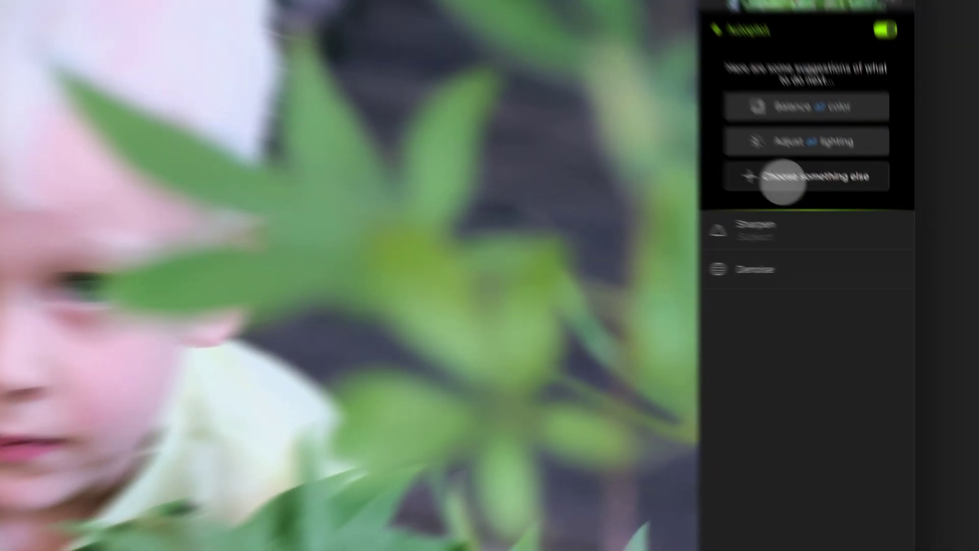
left_click(837, 218)
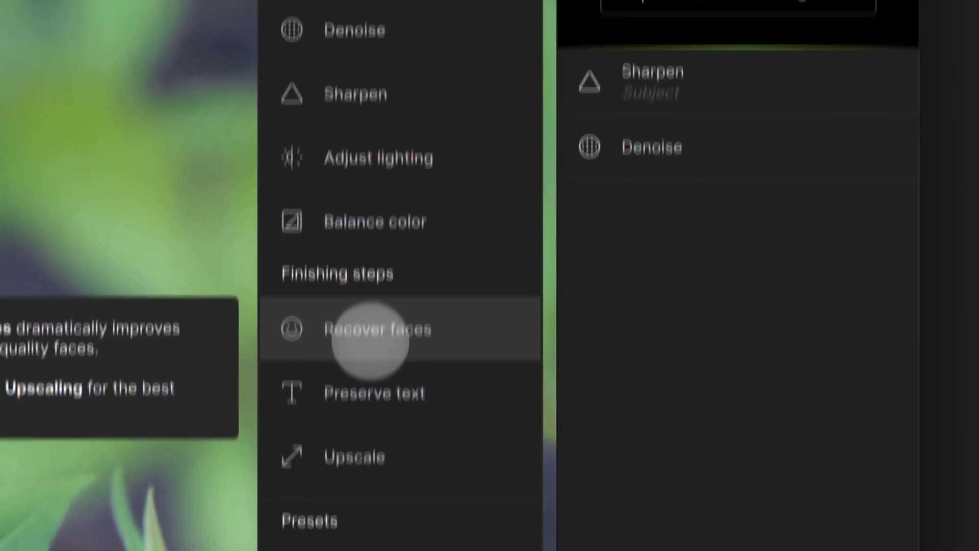
- Add Recover faces and include the boy's single face (All faces) for recovery
left_click(370, 337)
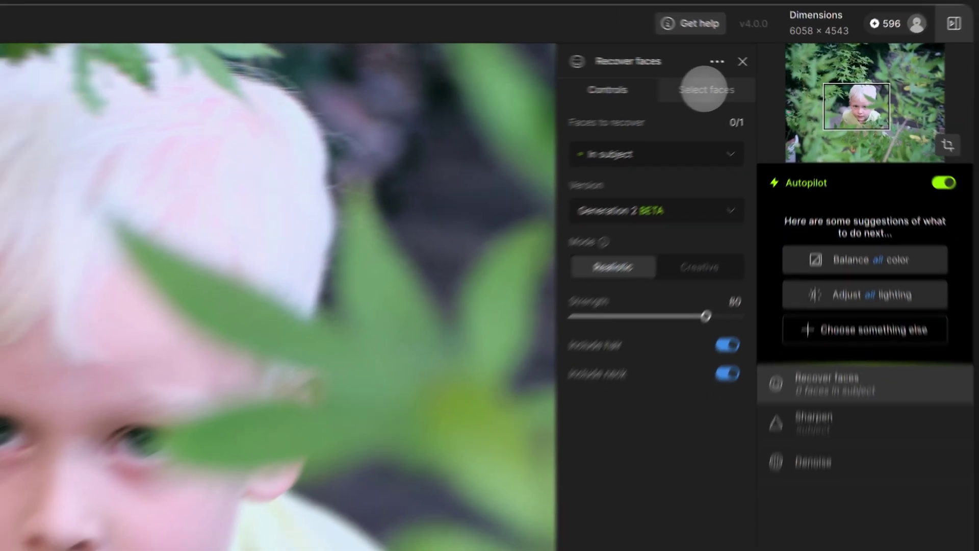
left_click(700, 94)
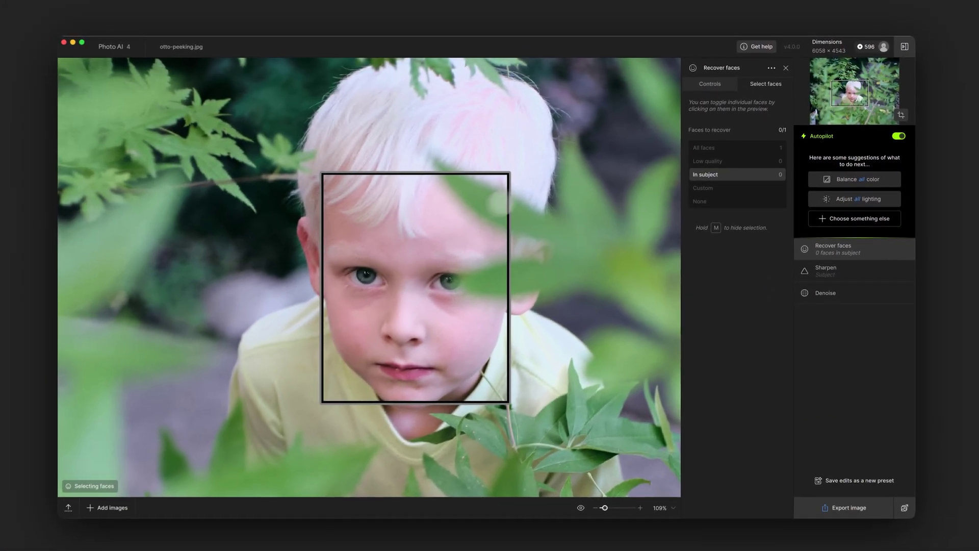
left_click(456, 234)
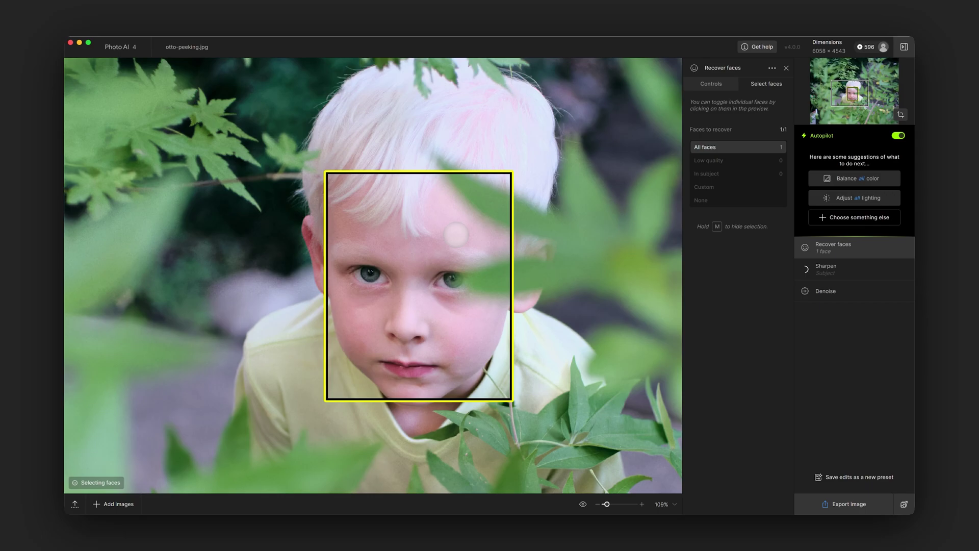
left_click(701, 83)
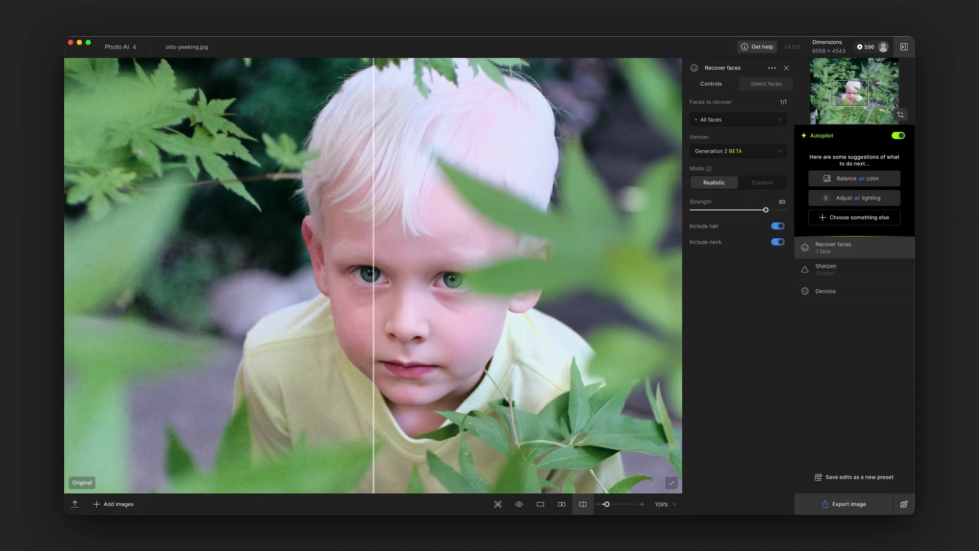
- Pan the child portrait to shift its position in the canvas
mouse_move(432, 202)
left_mouse_down()
mouse_move(479, 258)
mouse_move(488, 231)
left_mouse_up()
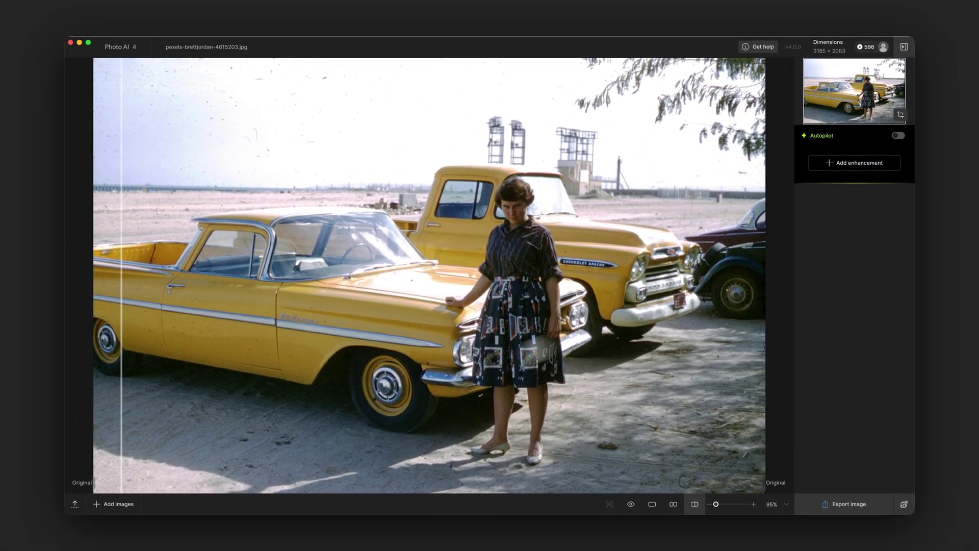
- Add Dust & scratch removal to the car photo and process it on this computer
left_click(844, 171)
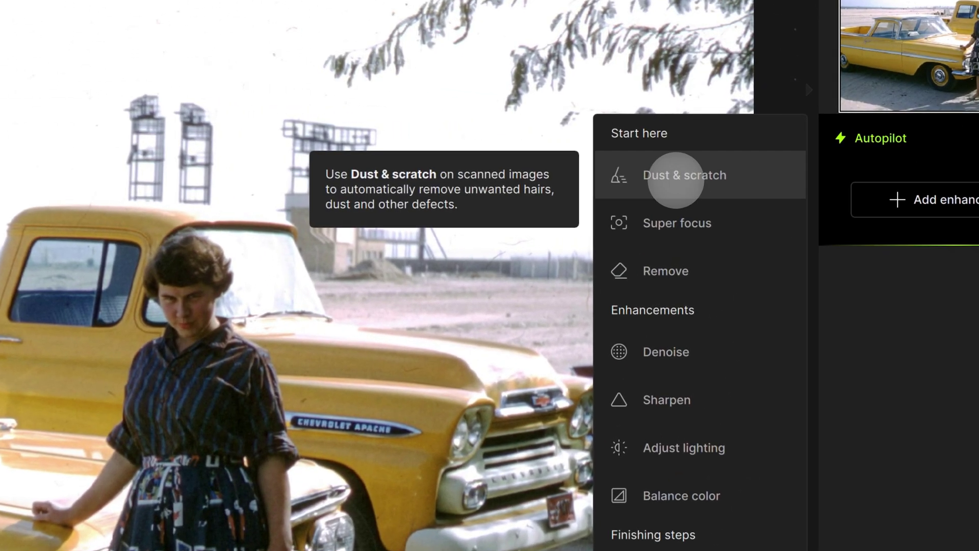
left_click(780, 159)
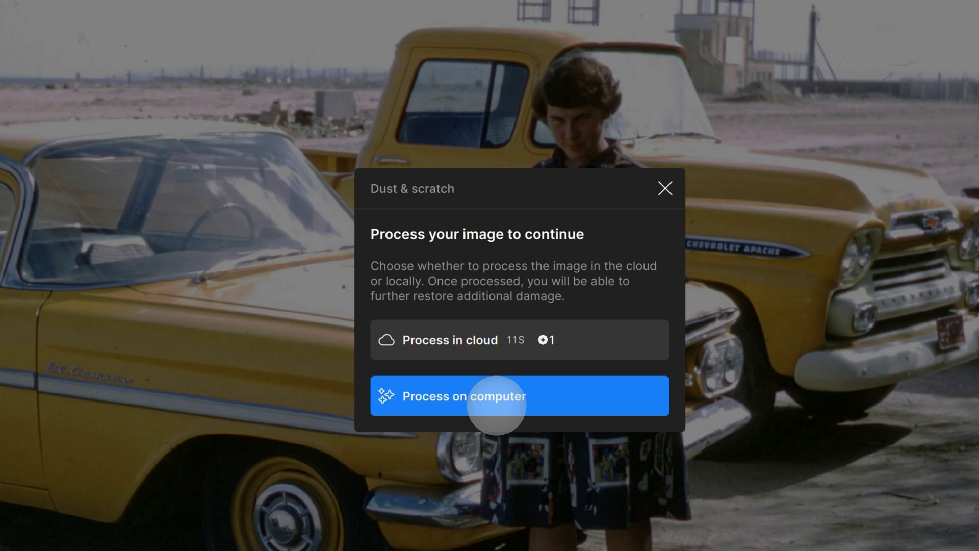
left_click(483, 339)
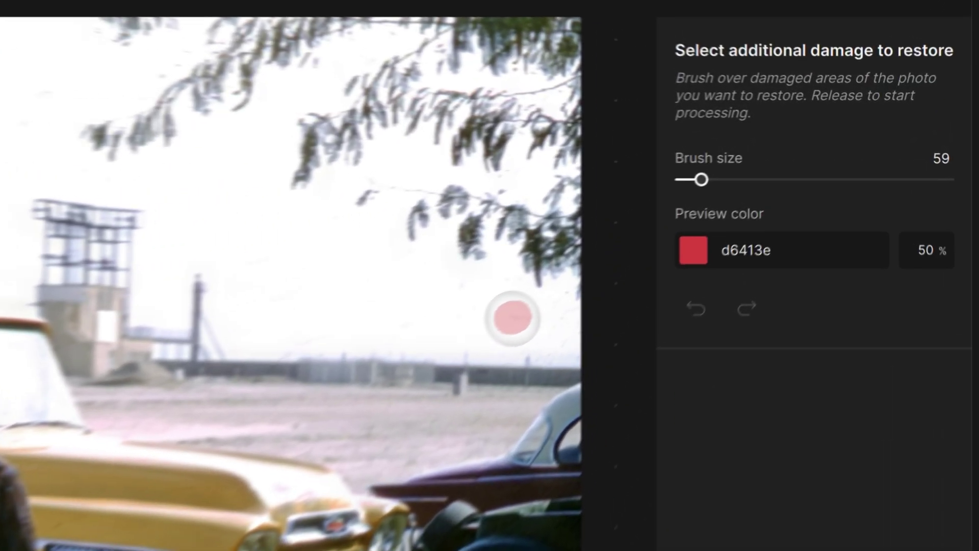
- Brush over damaged spots in the right-side sky and near the horizon
left_click_drag(739, 191, 745, 198)
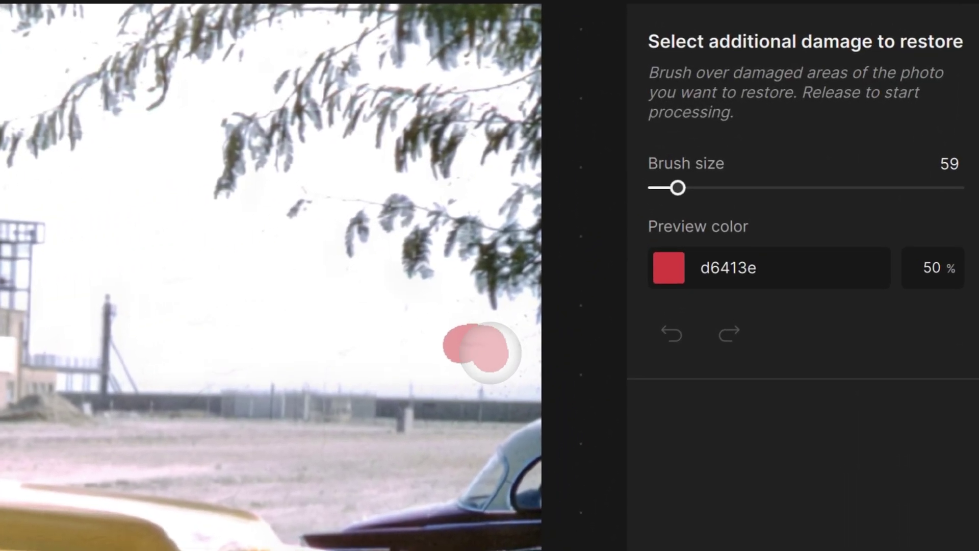
left_click(727, 203)
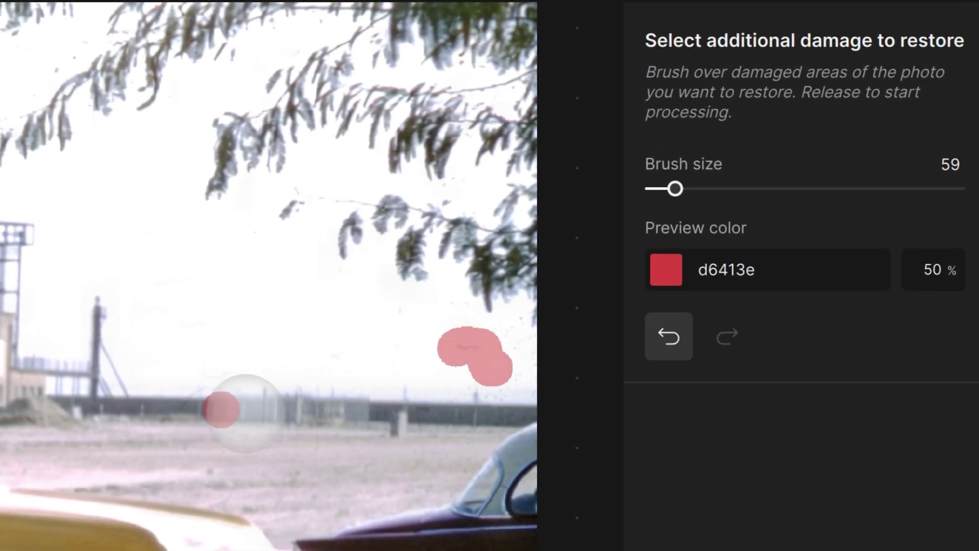
left_click_drag(235, 366, 182, 398)
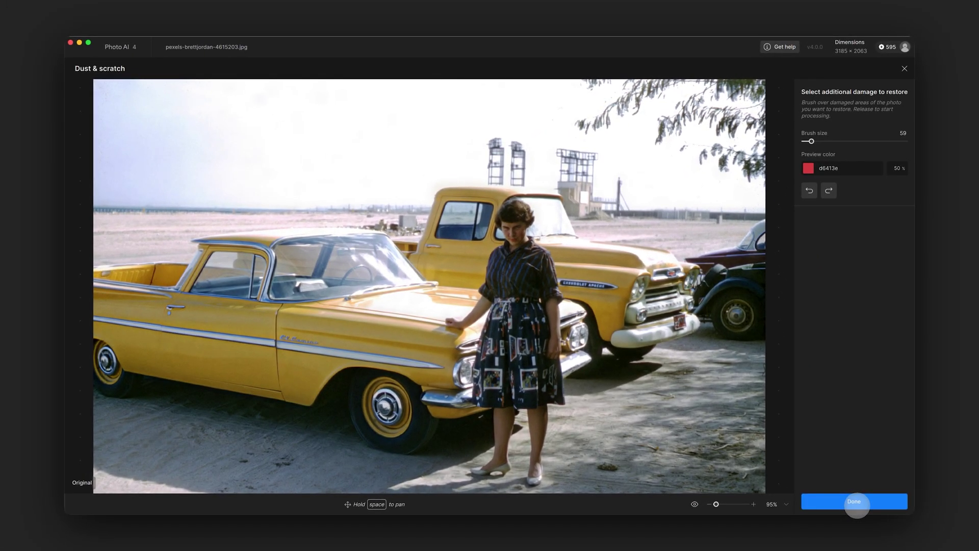
- Compare against the original, then add Sharpen and Recover faces to the car photo
mouse_move(429, 173)
left_mouse_down()
mouse_move(147, 179)
mouse_move(56, 193)
left_mouse_up()
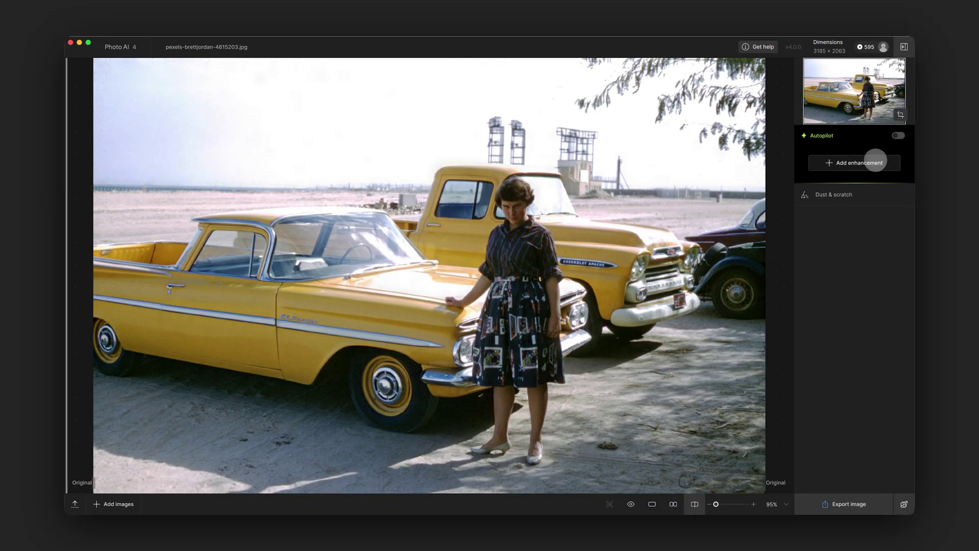
left_click(874, 162)
left_click(735, 254)
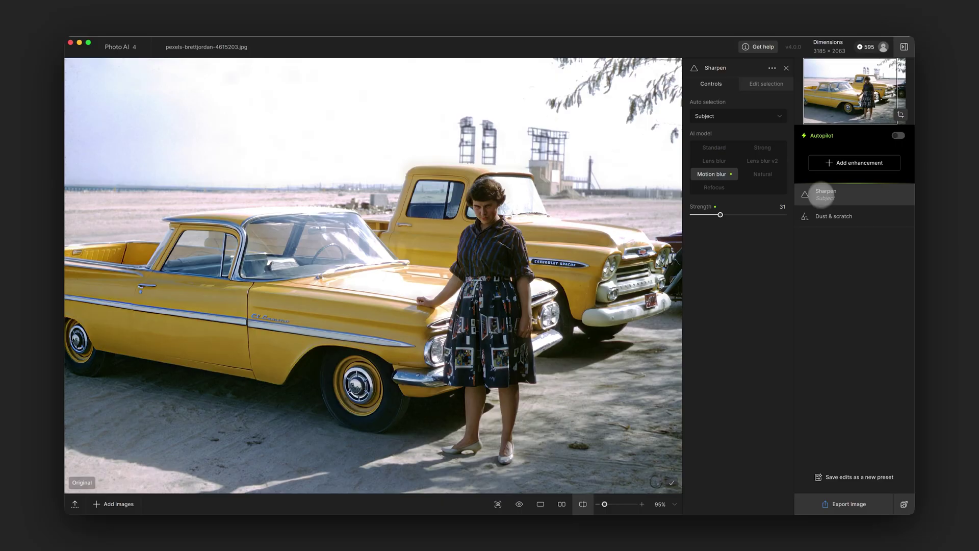
left_click(874, 162)
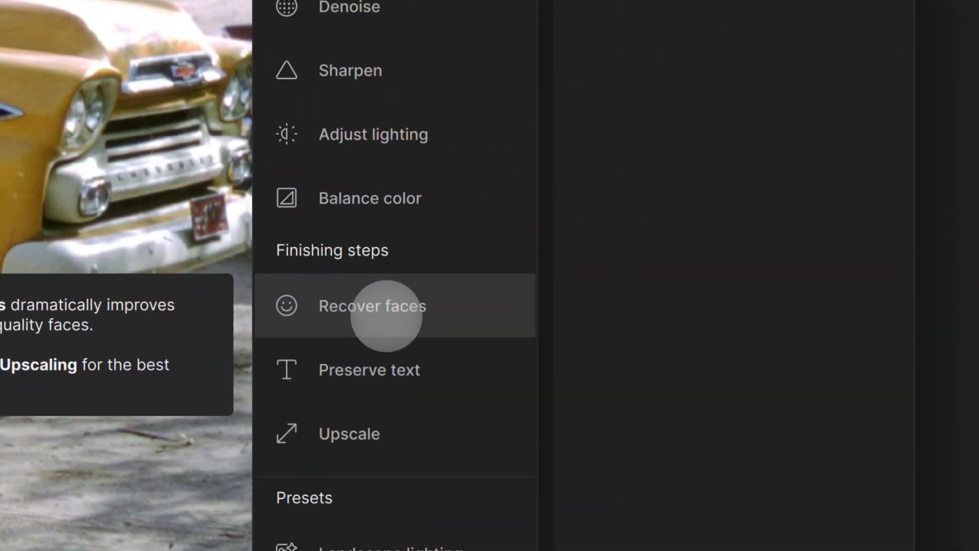
left_click(386, 314)
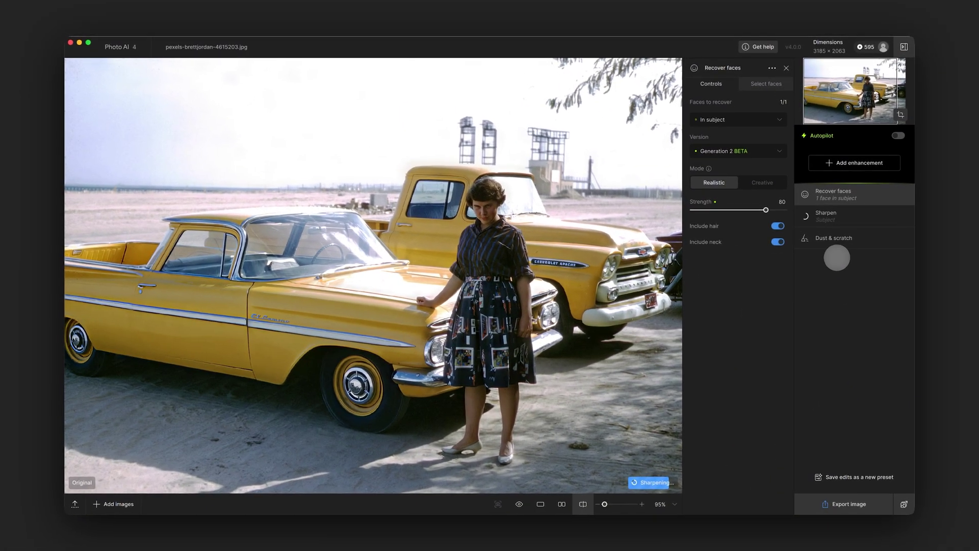